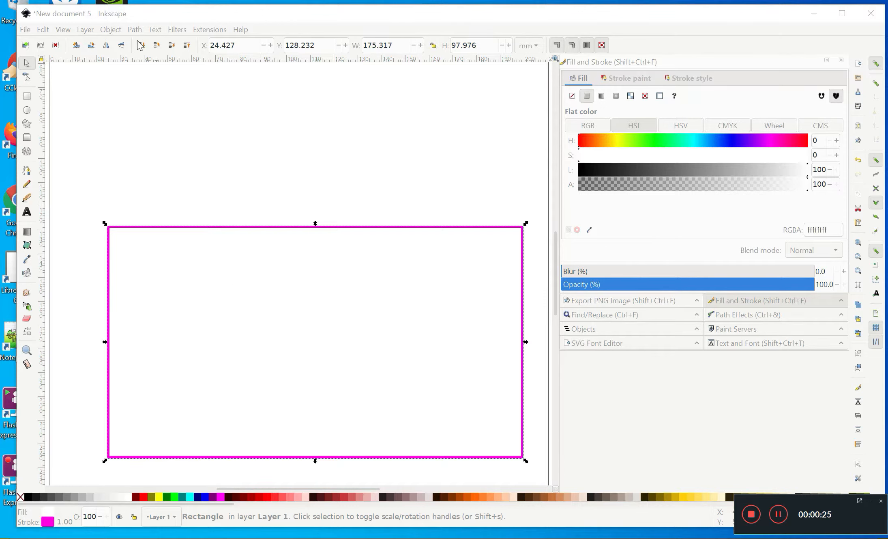
Fill the large magenta-outlined rectangle with the Packed circles pattern
left_click(111, 32)
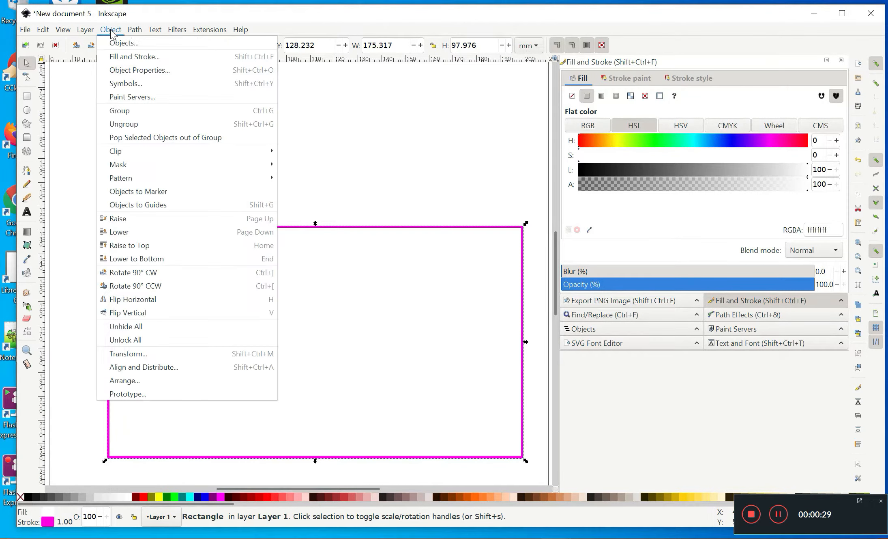
left_click(122, 57)
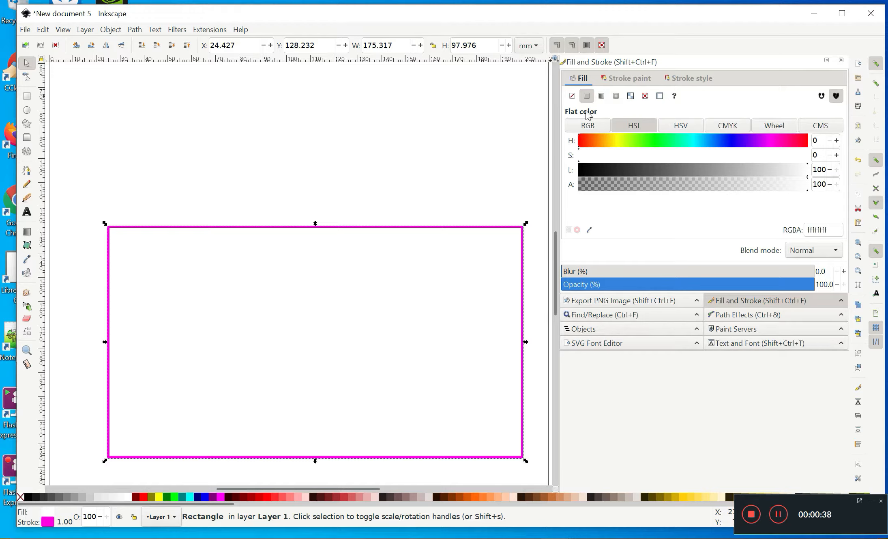
left_click(645, 97)
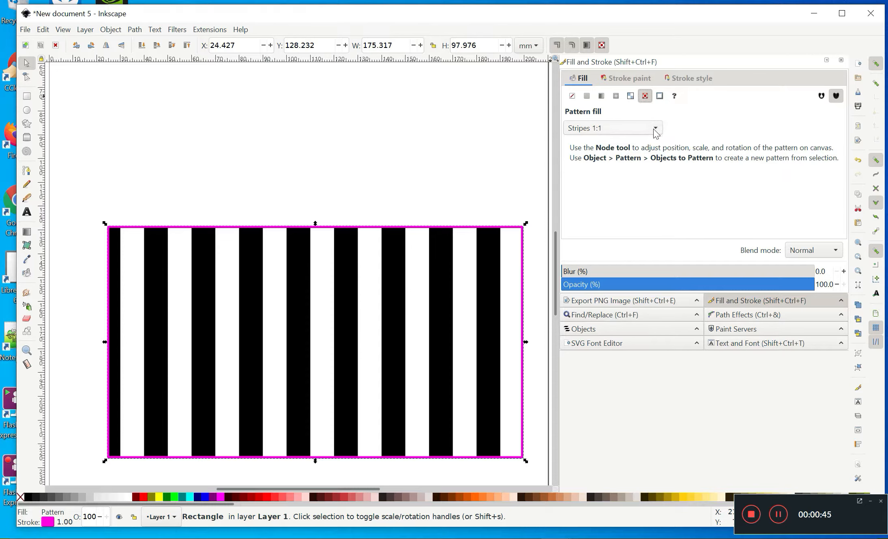
left_click(656, 129)
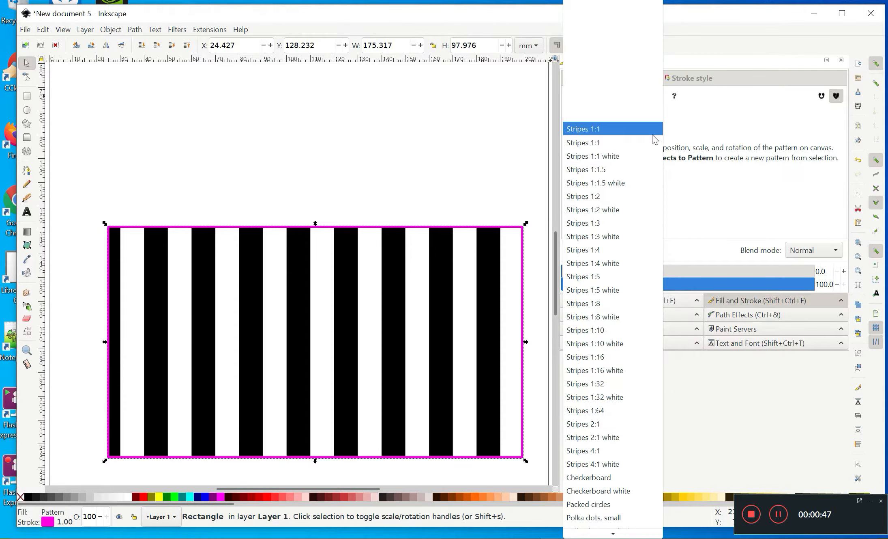
left_click(607, 509)
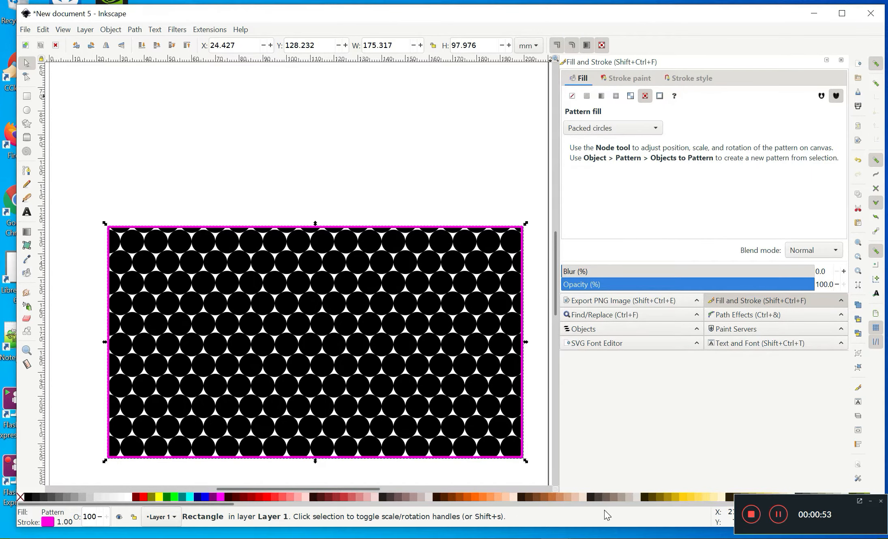
scroll(418, 305, "down", 2)
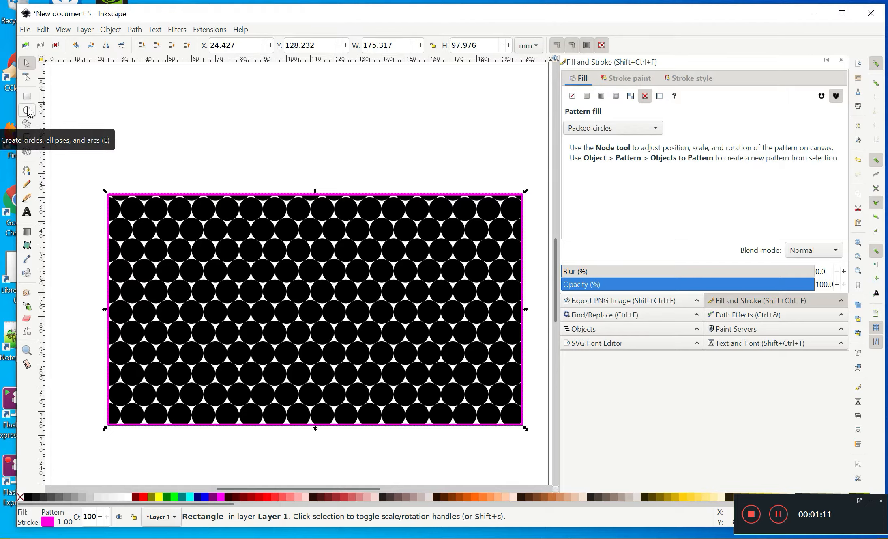
Draw a small rectangle about 11.6 by 10 mm above the large rectangle's upper-left corner and fill it yellow
left_click(26, 96)
left_click_drag(111, 109, 136, 129)
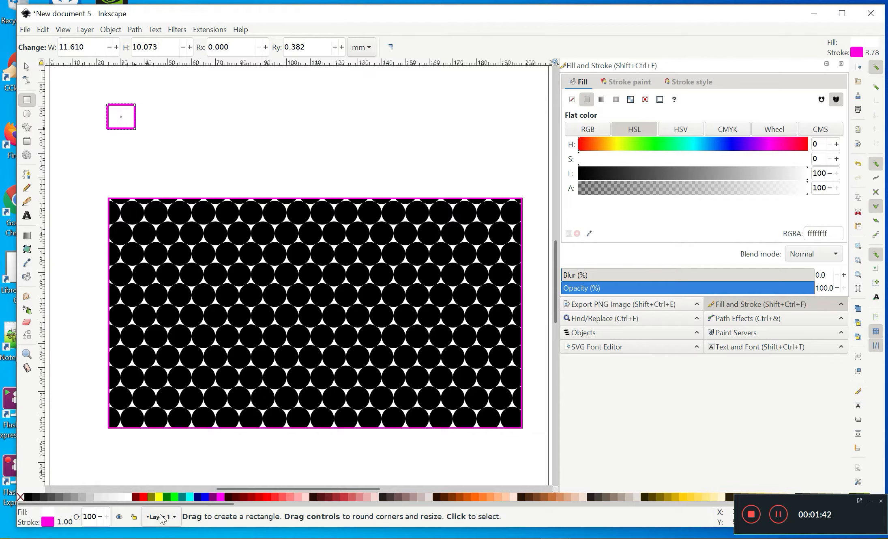
left_click(160, 497)
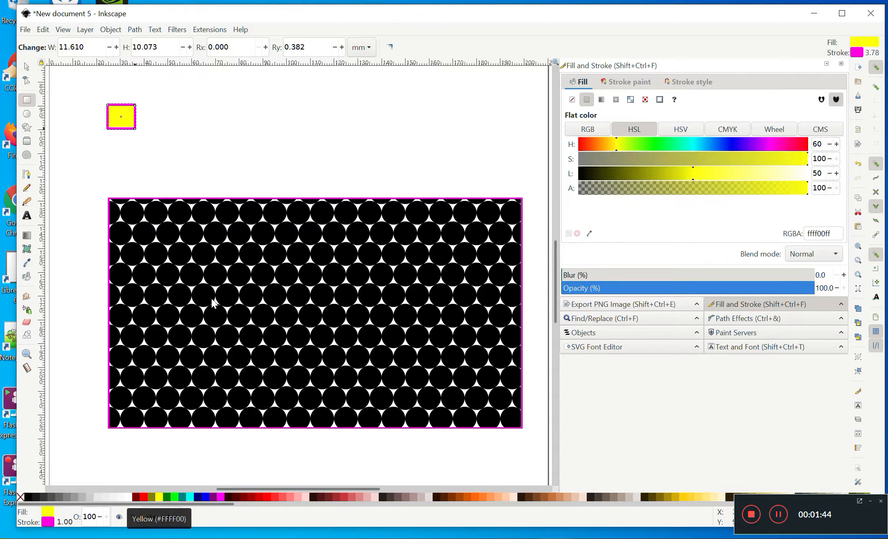
Convert the small yellow rectangle into a custom pattern with Objects to Pattern and check the list of available patterns
left_click(111, 33)
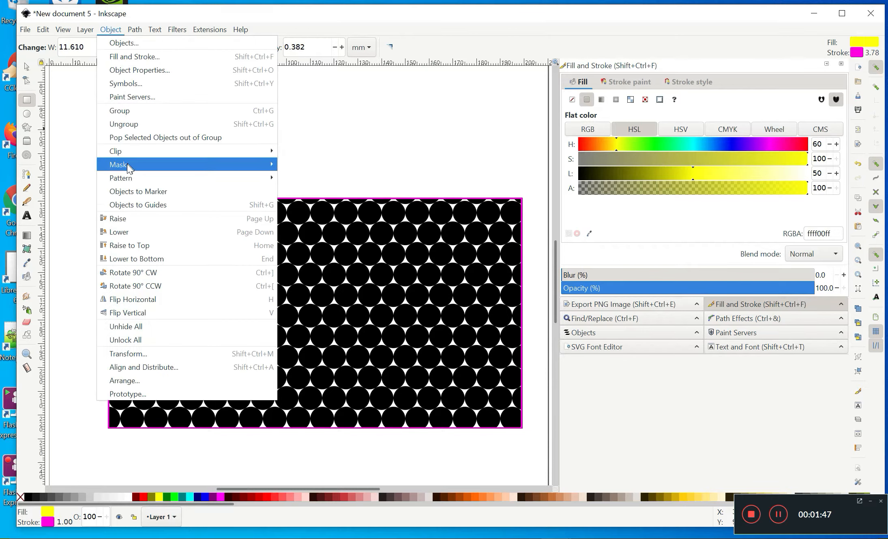
mouse_move(128, 179)
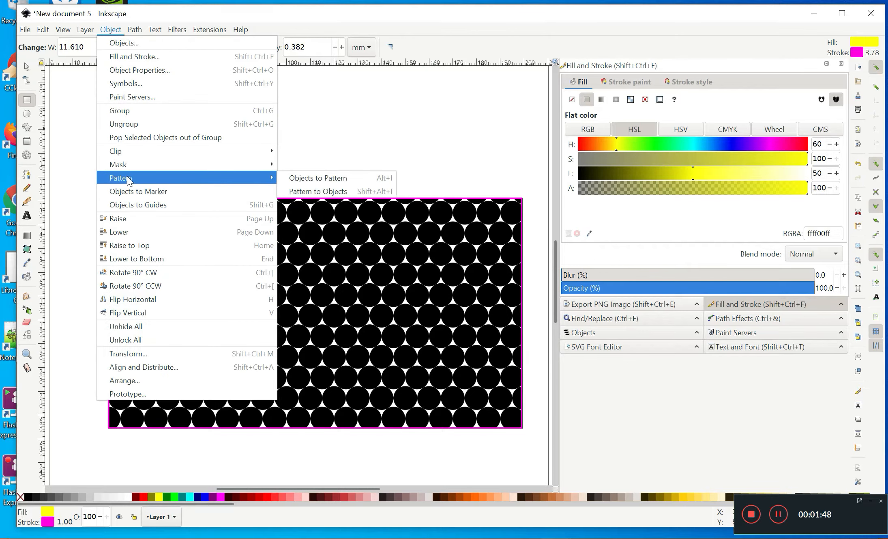
left_click(298, 180)
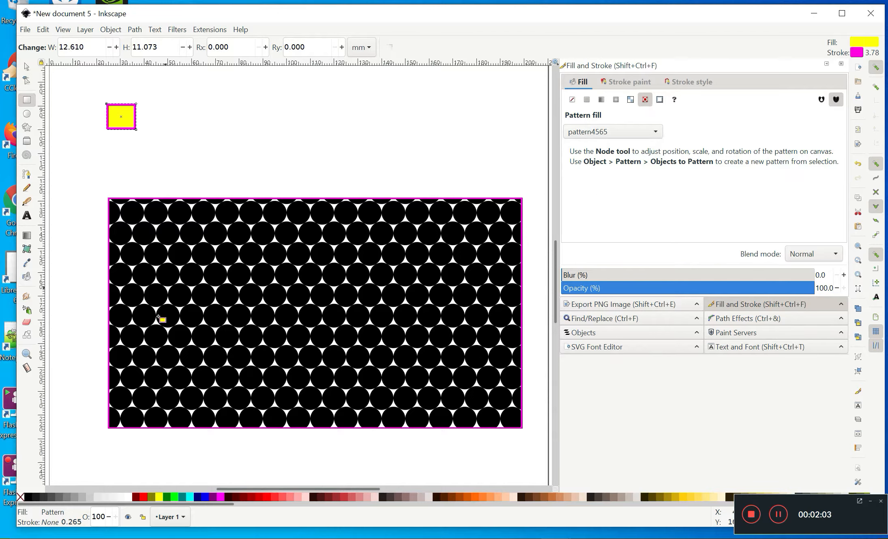
left_click(654, 133)
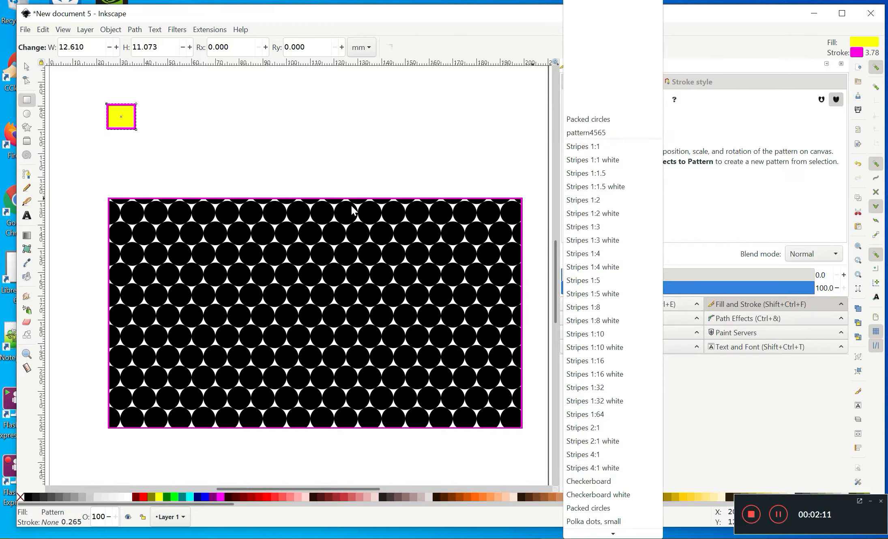
left_click(406, 157)
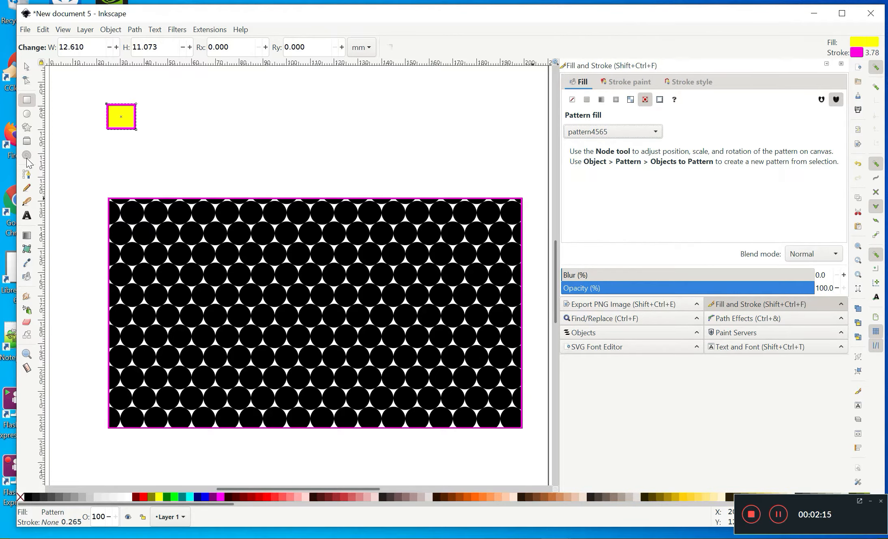
Change the large rectangle's pattern fill to the custom pattern4565
left_click(25, 67)
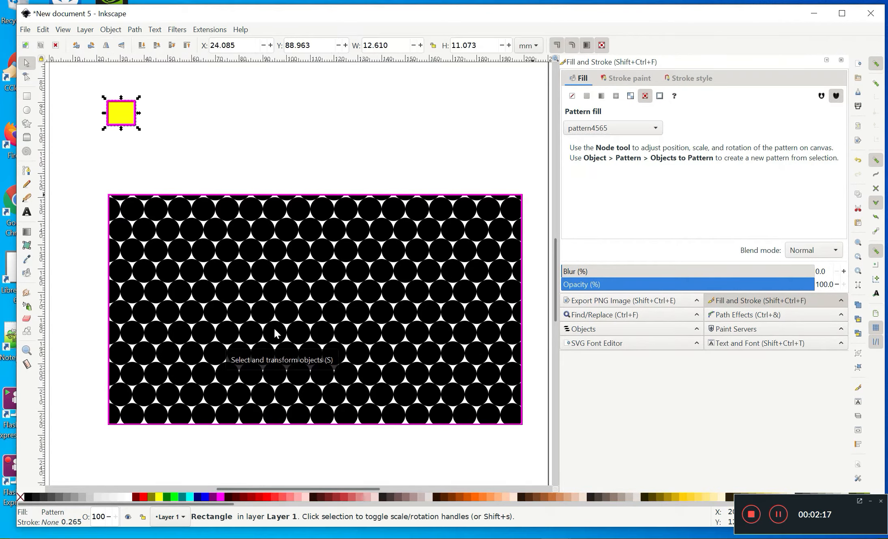
key("Escape")
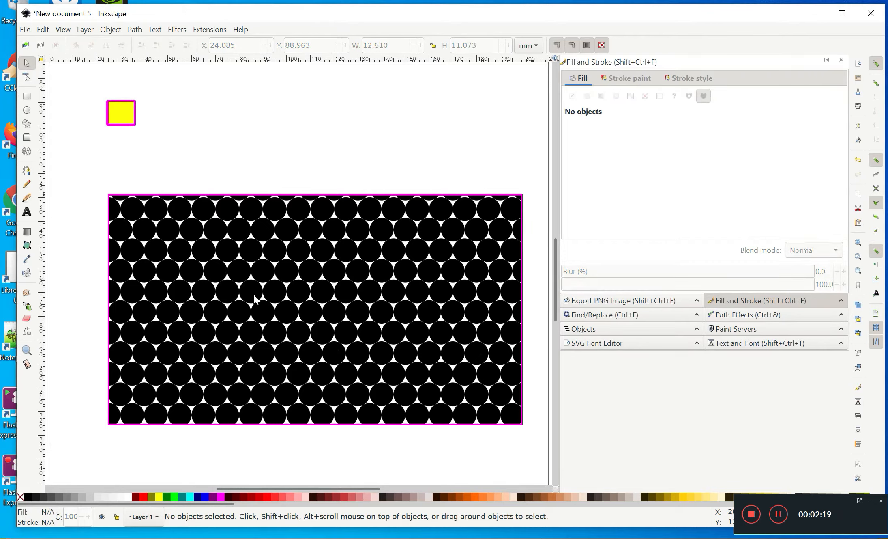
left_click(250, 305, "ctrl")
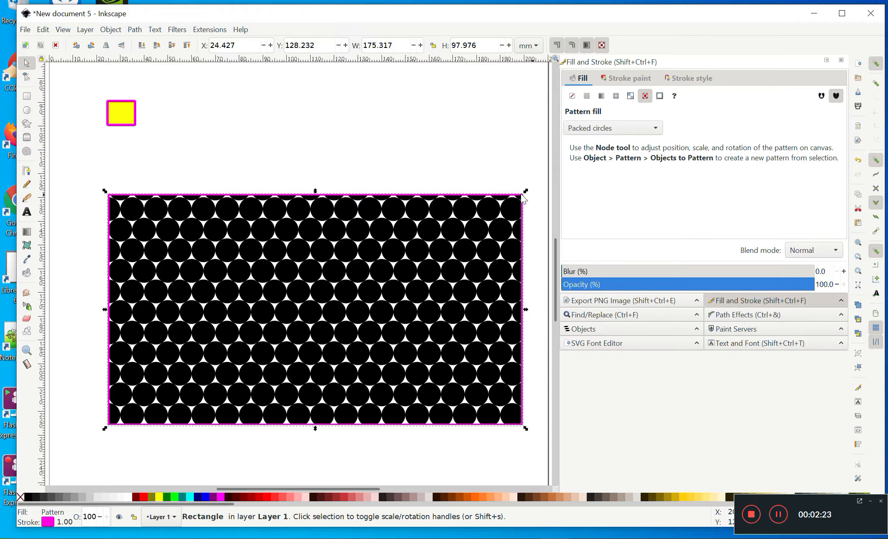
left_click(654, 131)
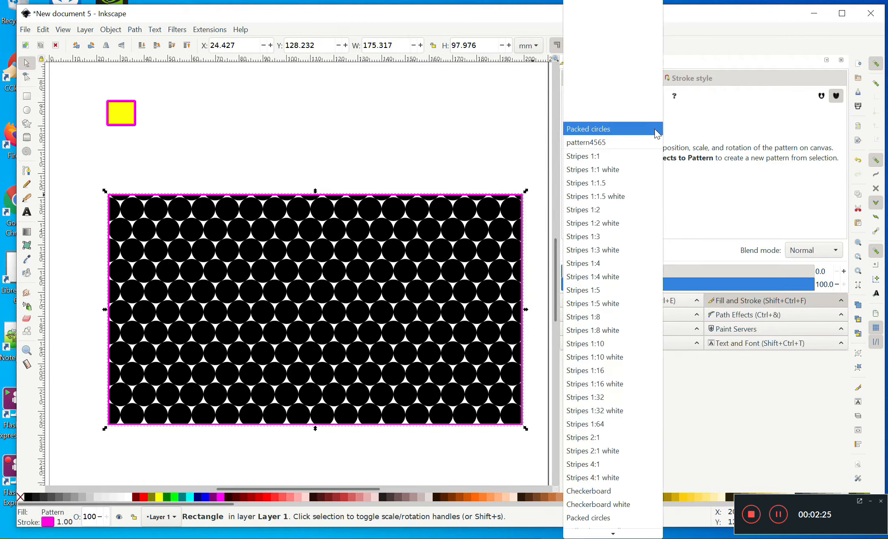
left_click(610, 144)
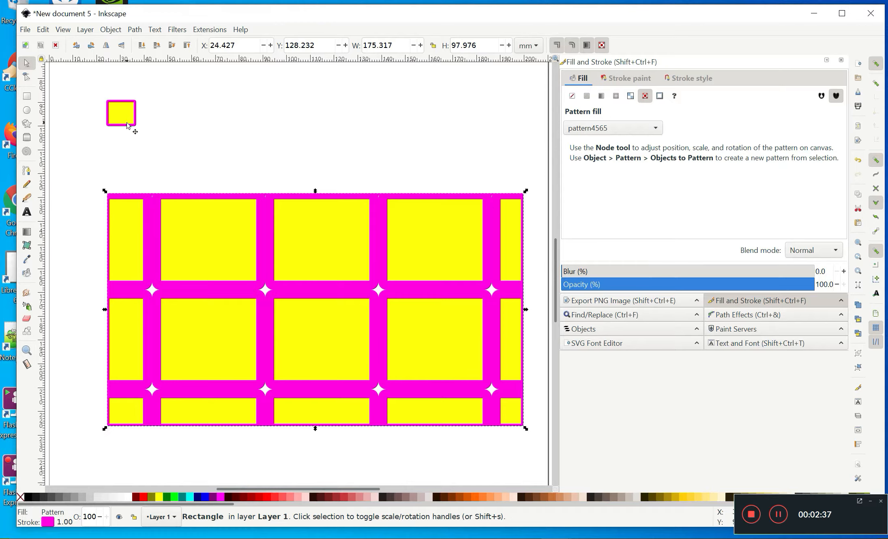
left_click(114, 31)
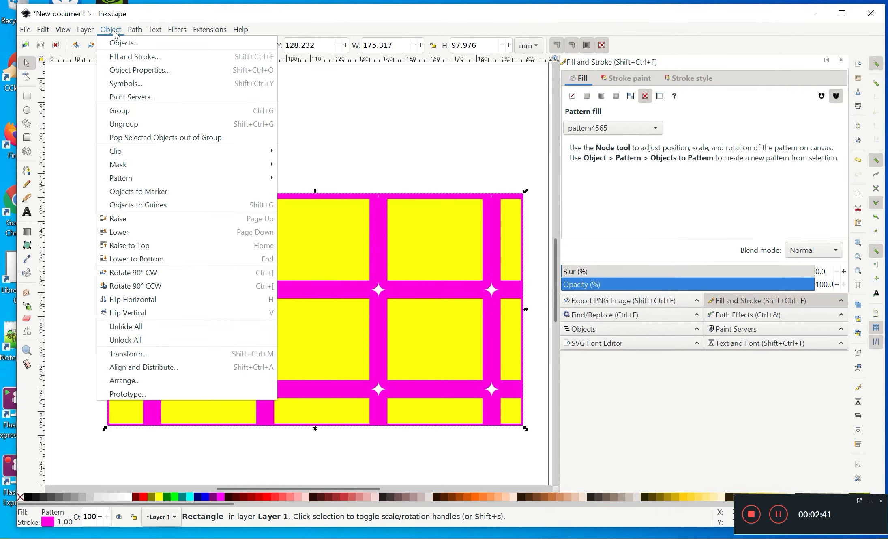
mouse_move(129, 177)
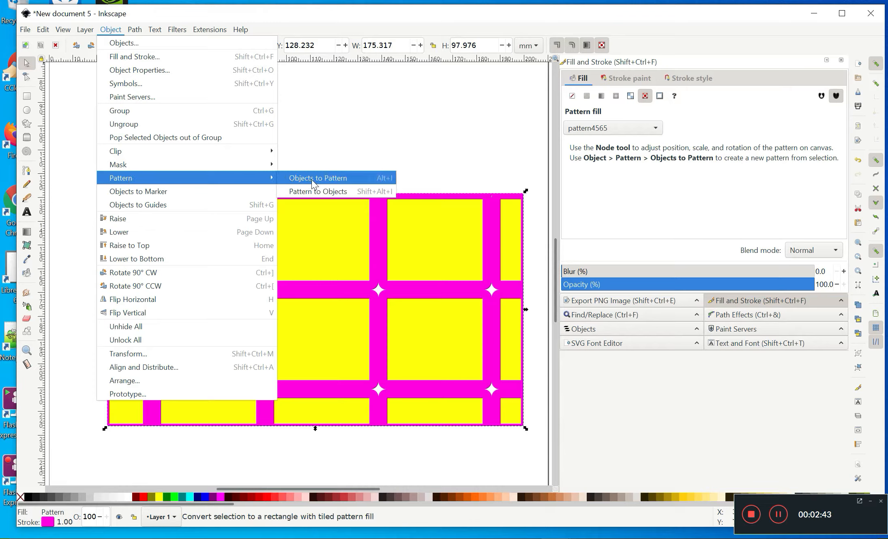
left_click(395, 124)
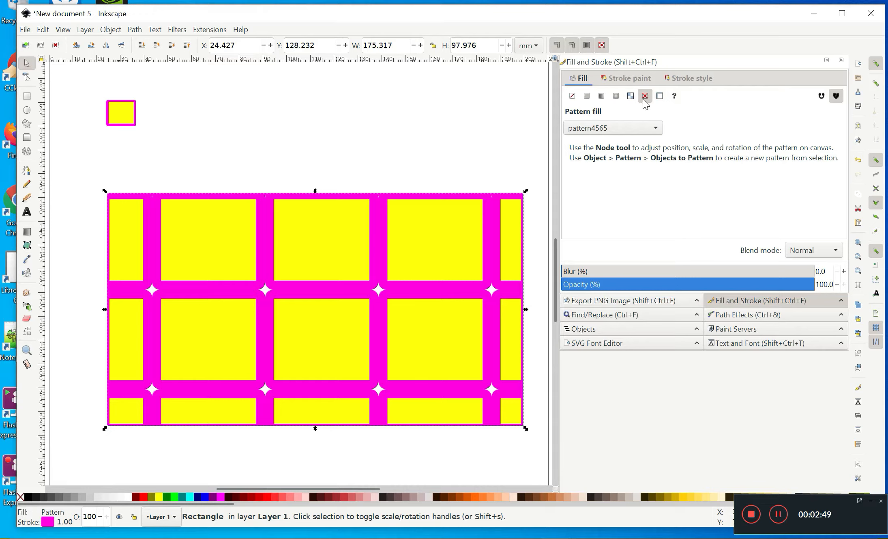
left_click(656, 128)
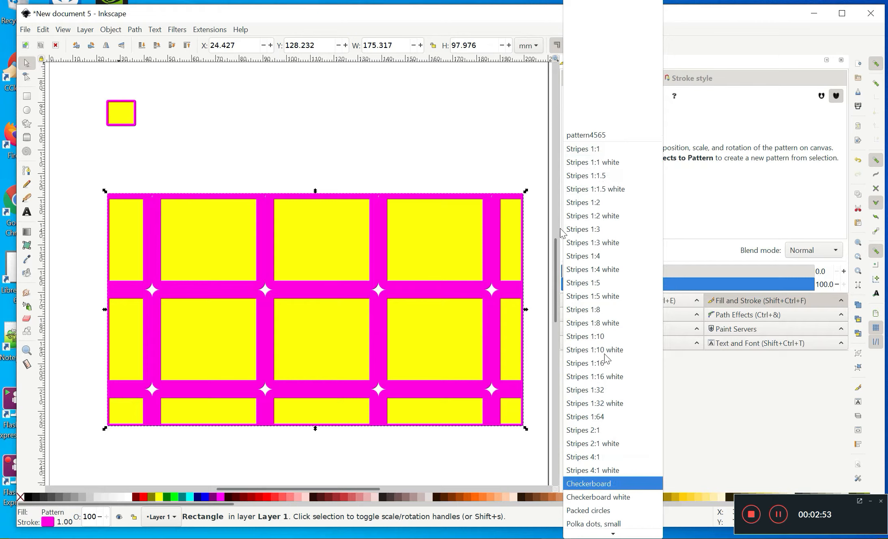
left_click(424, 114)
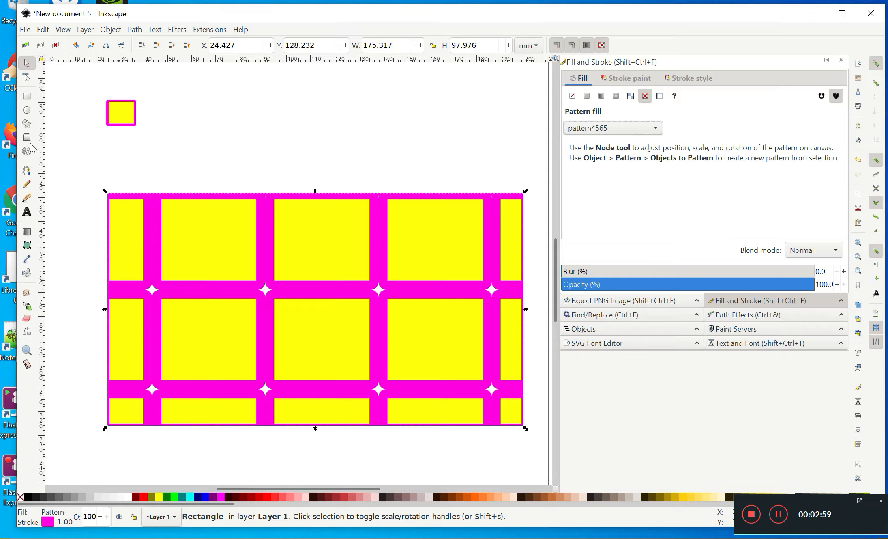
Enlarge the patterned rectangle with the Node tool by moving its corners outward to nearly the full page width
left_click(27, 77)
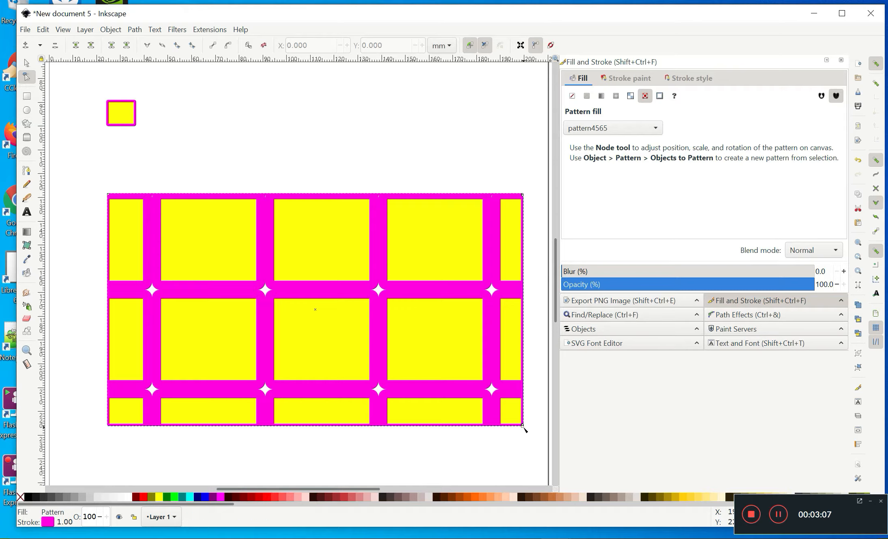
key("Escape")
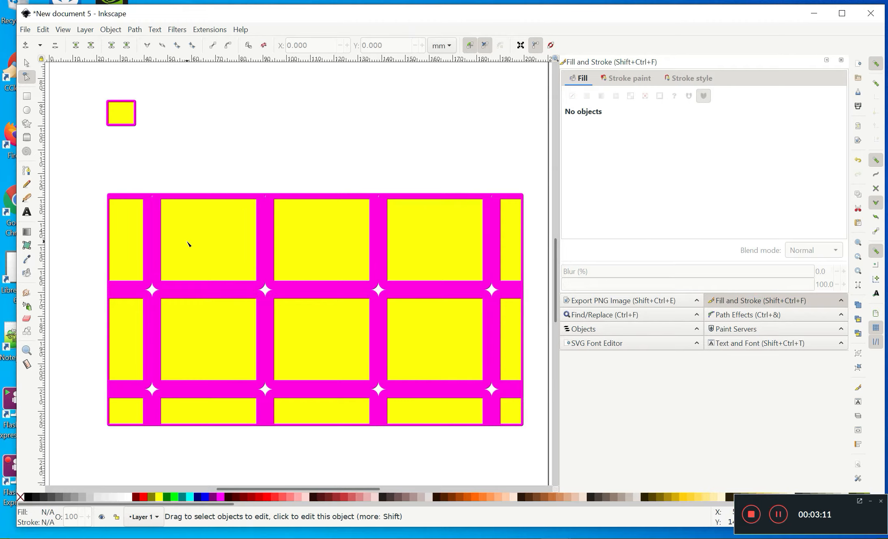
left_click(246, 219)
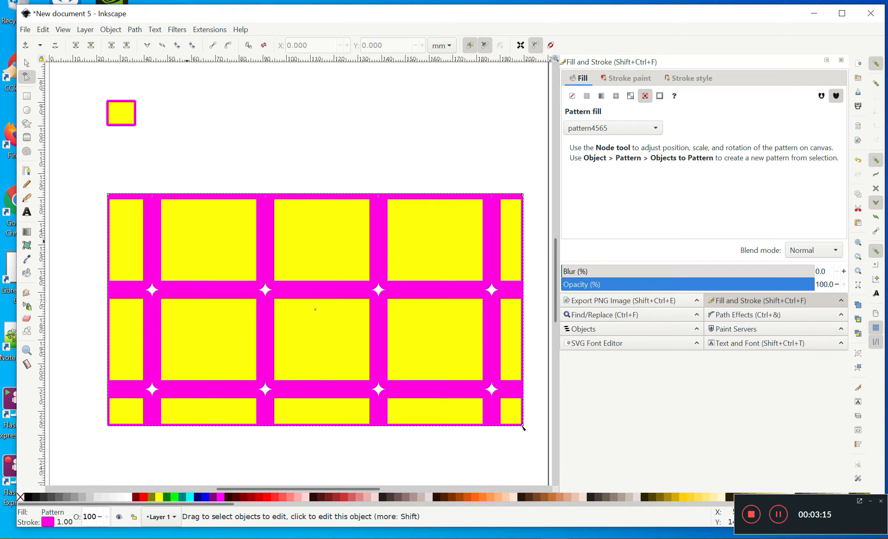
left_click_drag(523, 426, 544, 442)
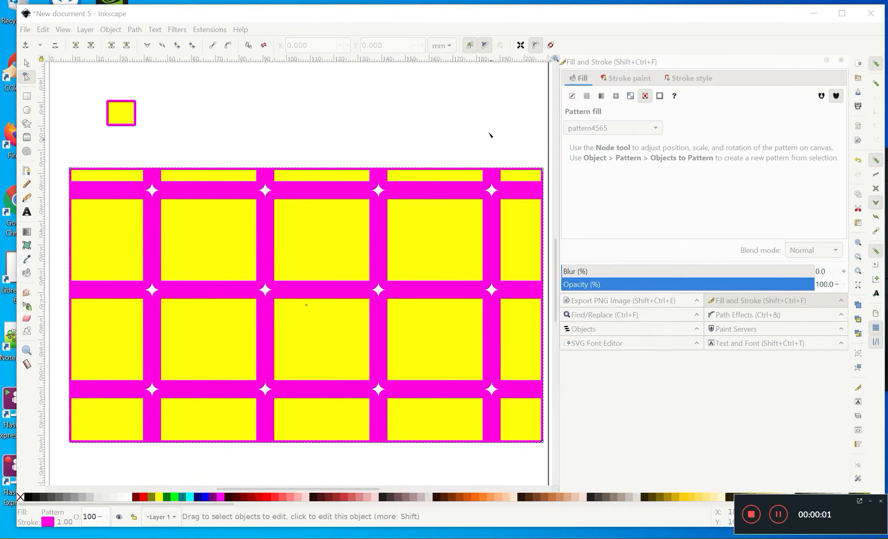
Draw an ellipse with radii of about 5.1 by 5.5 mm beside the small yellow rectangle and fill it blue
left_click(27, 111)
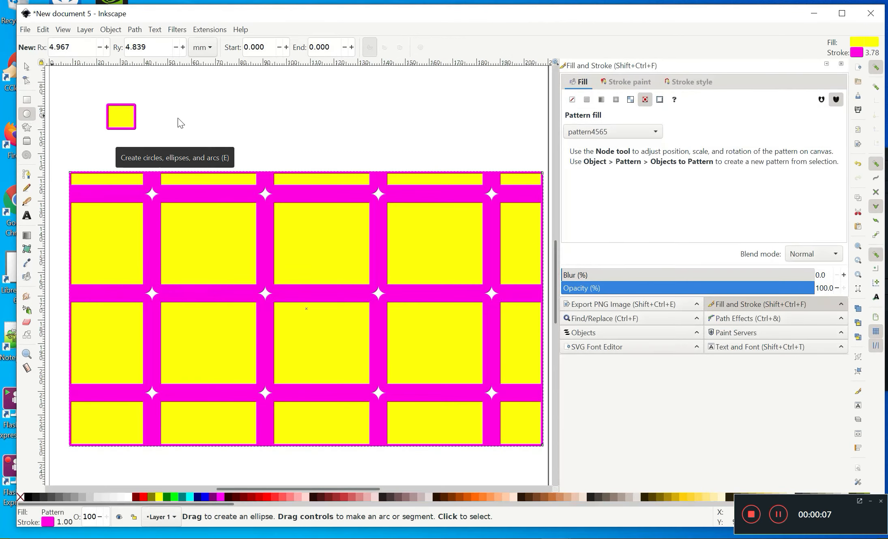
mouse_move(187, 104)
left_mouse_down()
mouse_move(208, 138)
mouse_move(212, 131)
left_mouse_up()
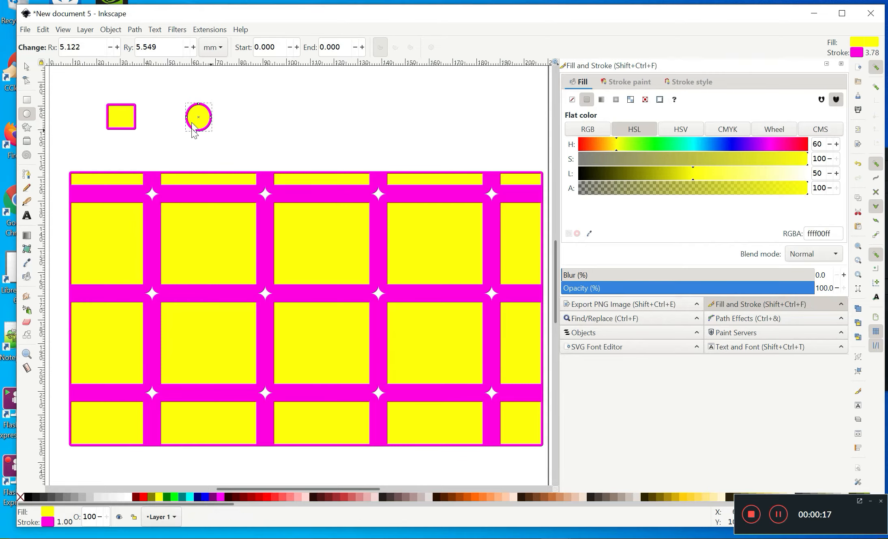
left_click(27, 69)
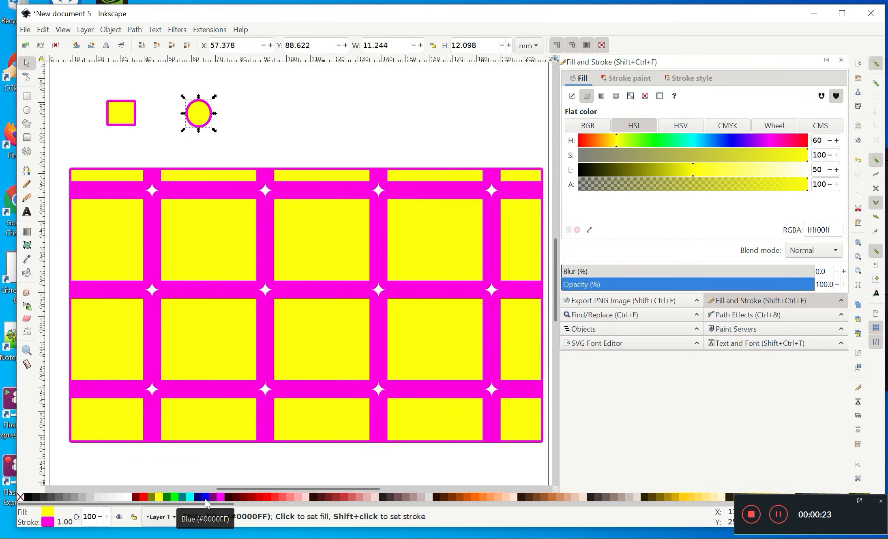
left_click(205, 498)
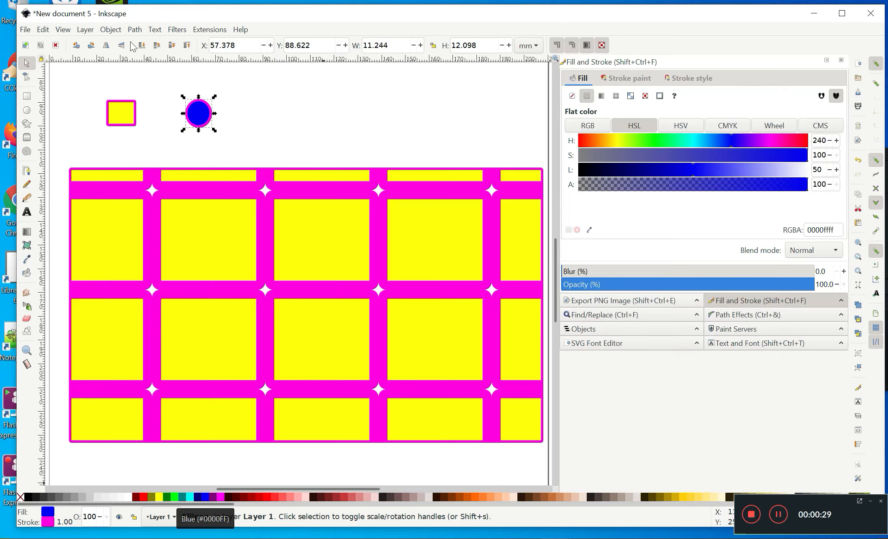
Convert the blue ellipse into a custom pattern with Objects to Pattern and check the list of available patterns
left_click(120, 31)
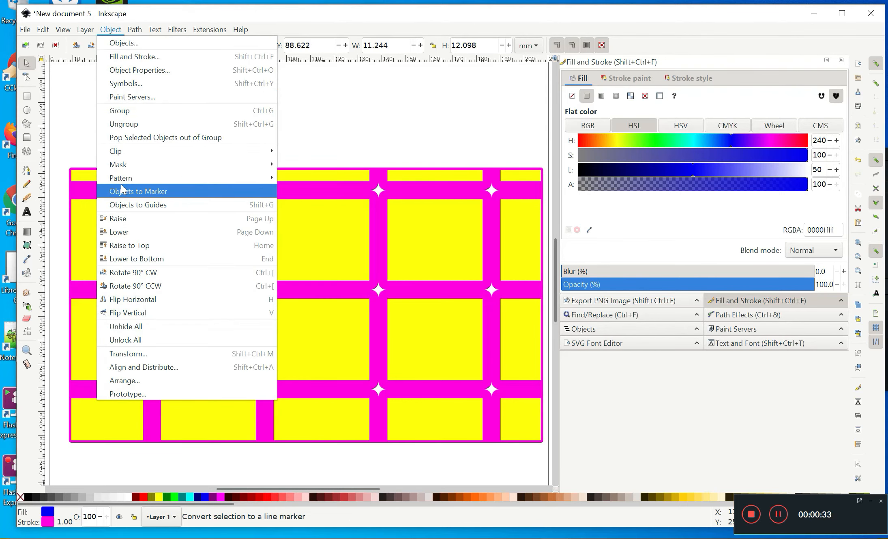
mouse_move(124, 179)
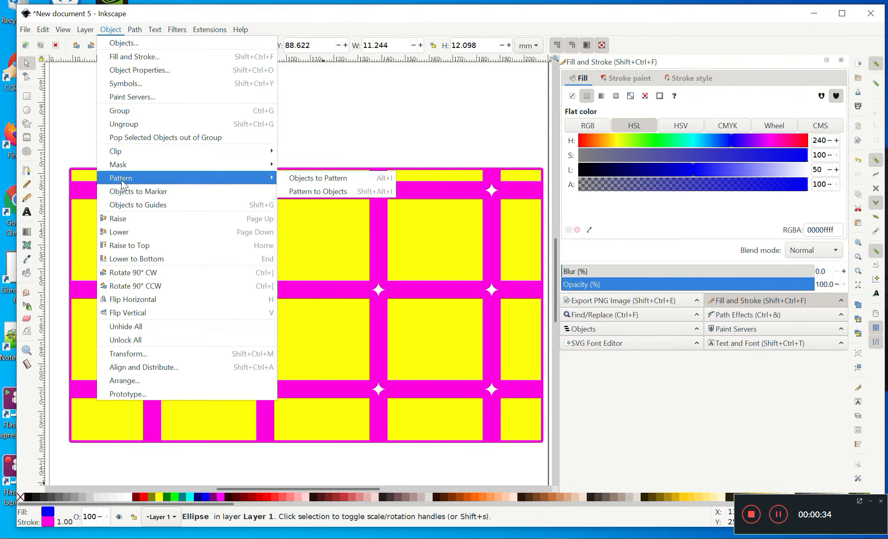
left_click(295, 181)
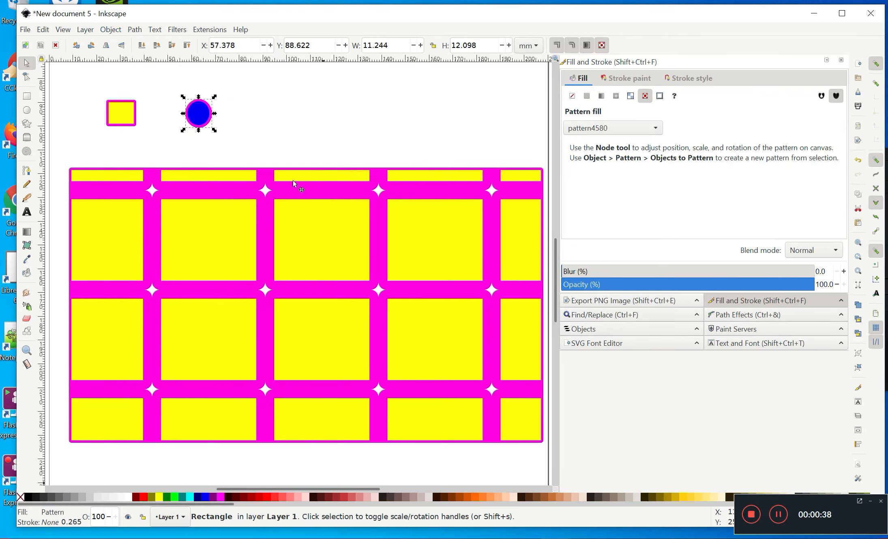
left_click(655, 129)
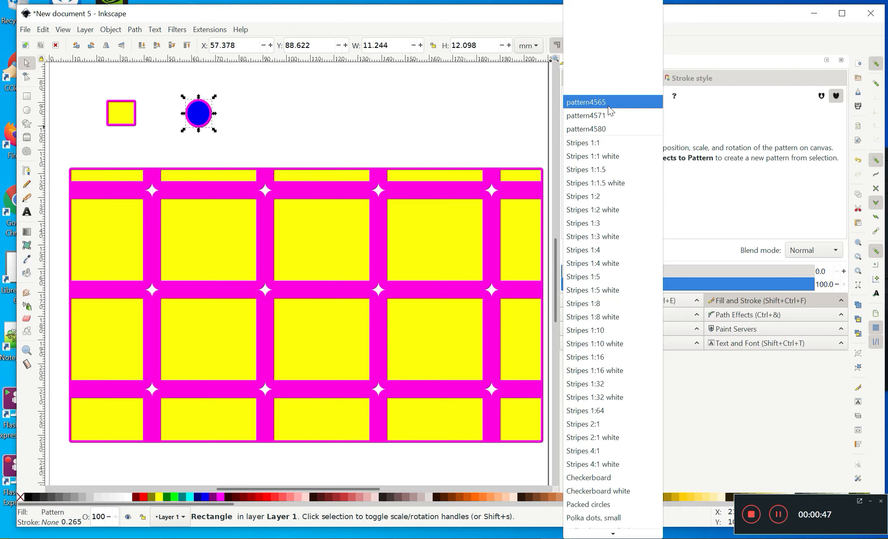
left_click(690, 129)
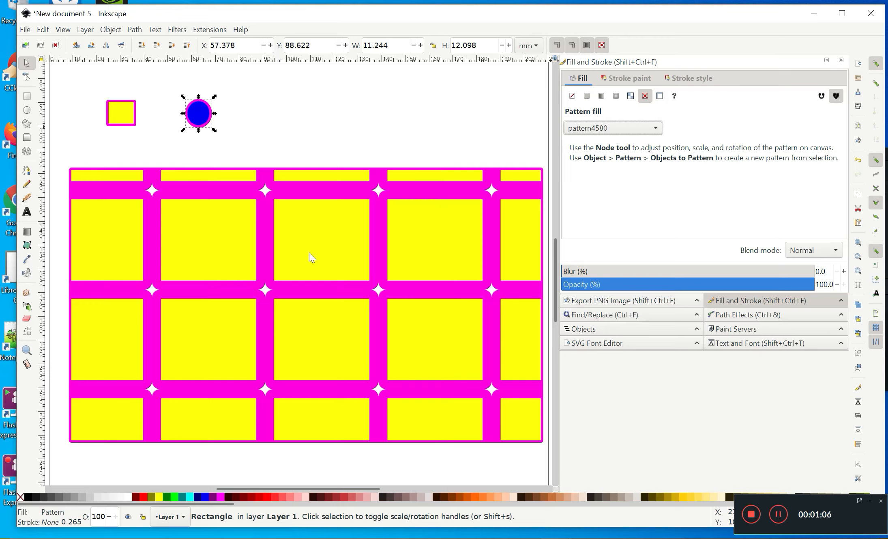
Change the large rectangle's pattern fill to the custom pattern4580
key("Escape")
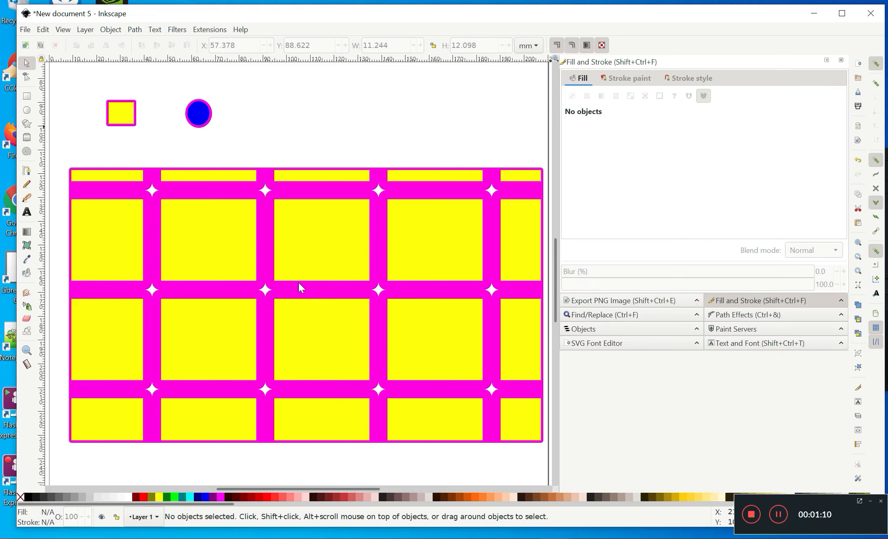
left_click(313, 294, "ctrl")
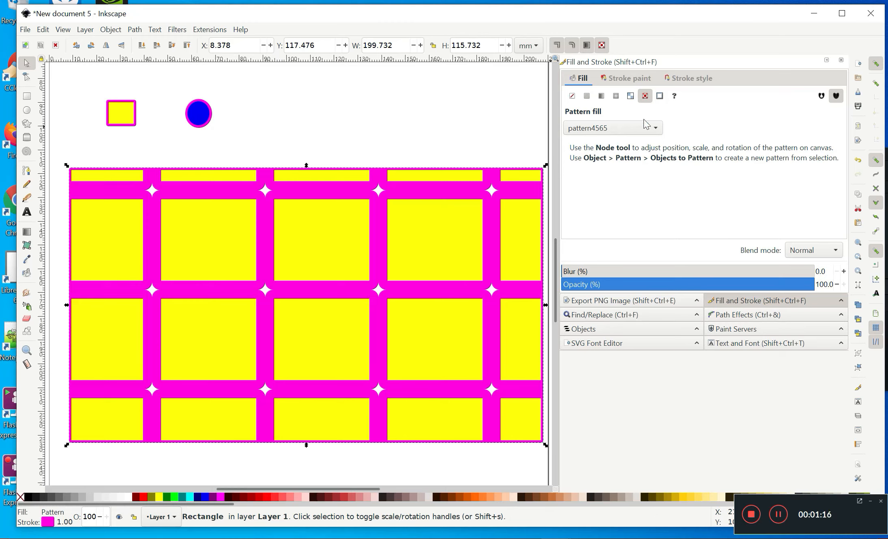
left_click(656, 129)
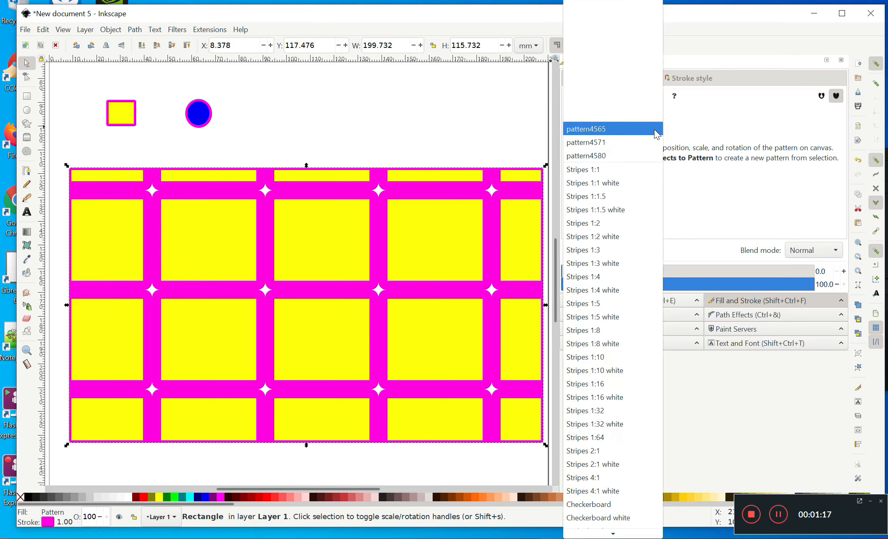
left_click(597, 156)
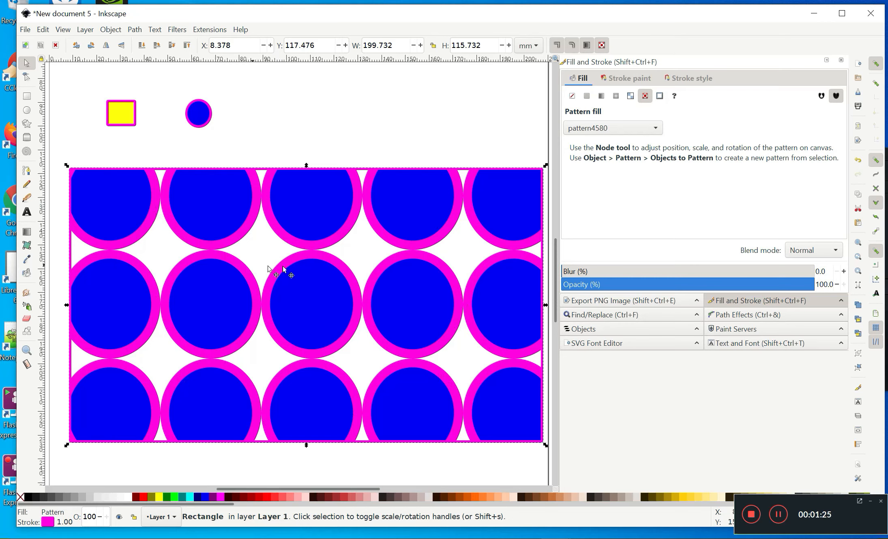
Extract the large rectangle's pattern fill back into separate objects with Pattern to Objects
left_click(111, 31)
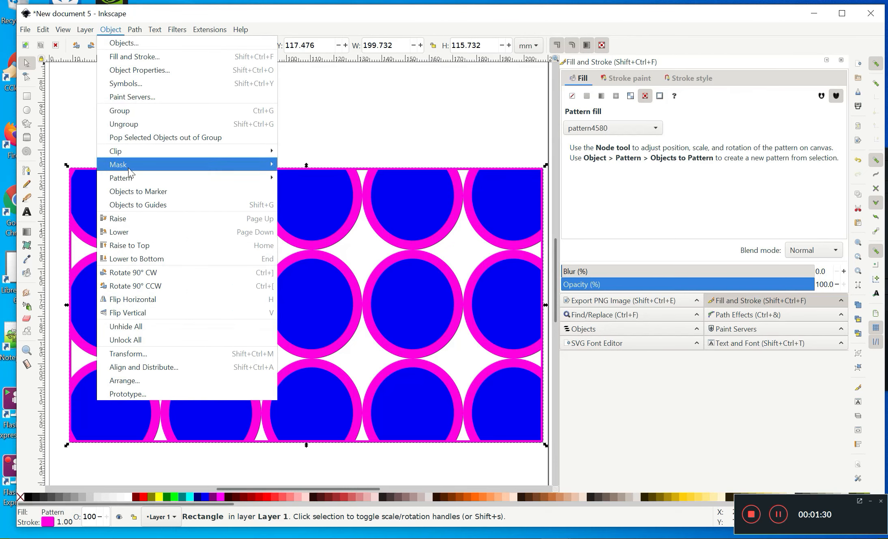
mouse_move(133, 179)
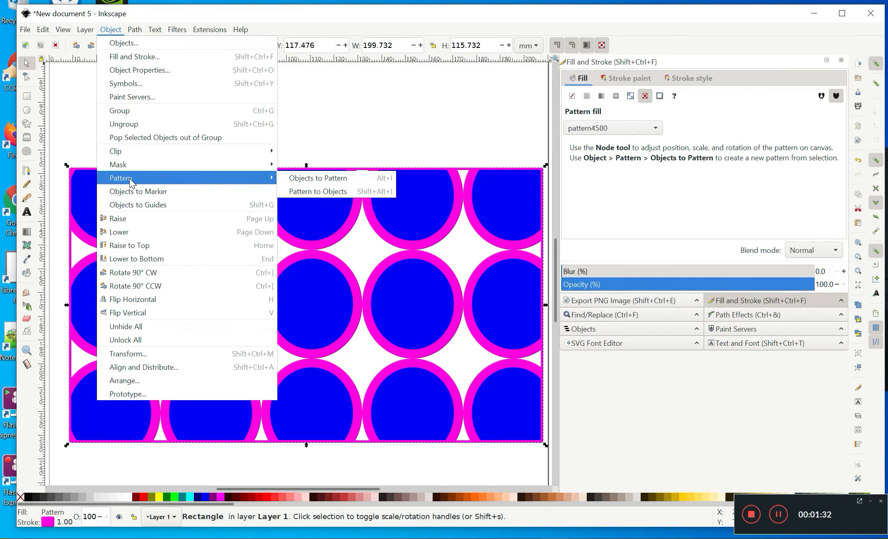
left_click(304, 192)
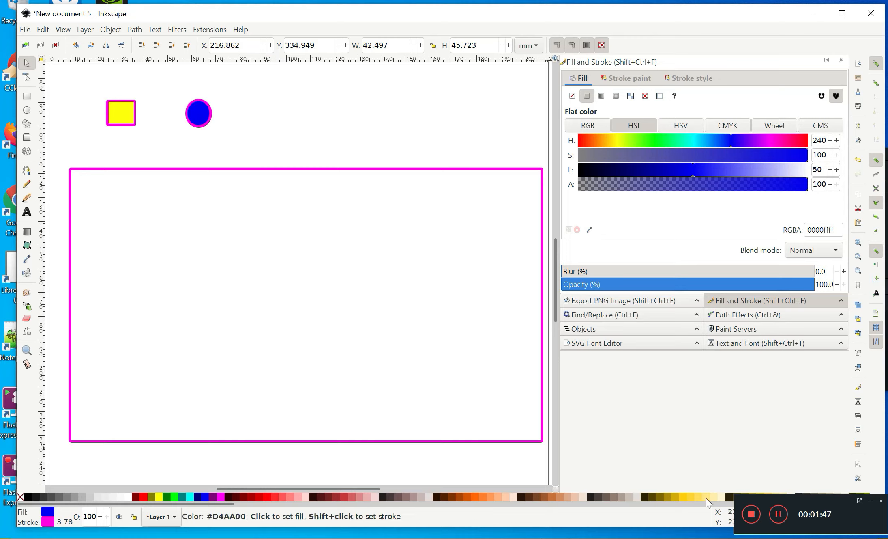
left_click(751, 514)
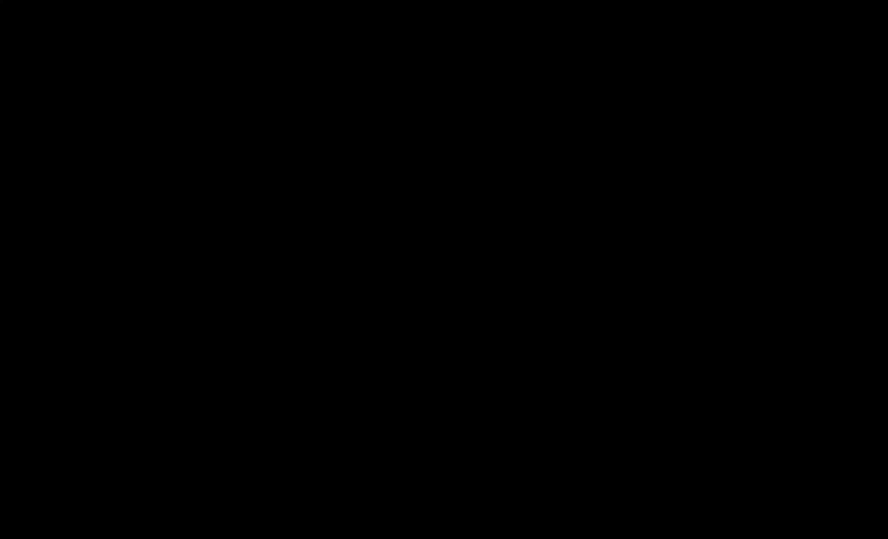